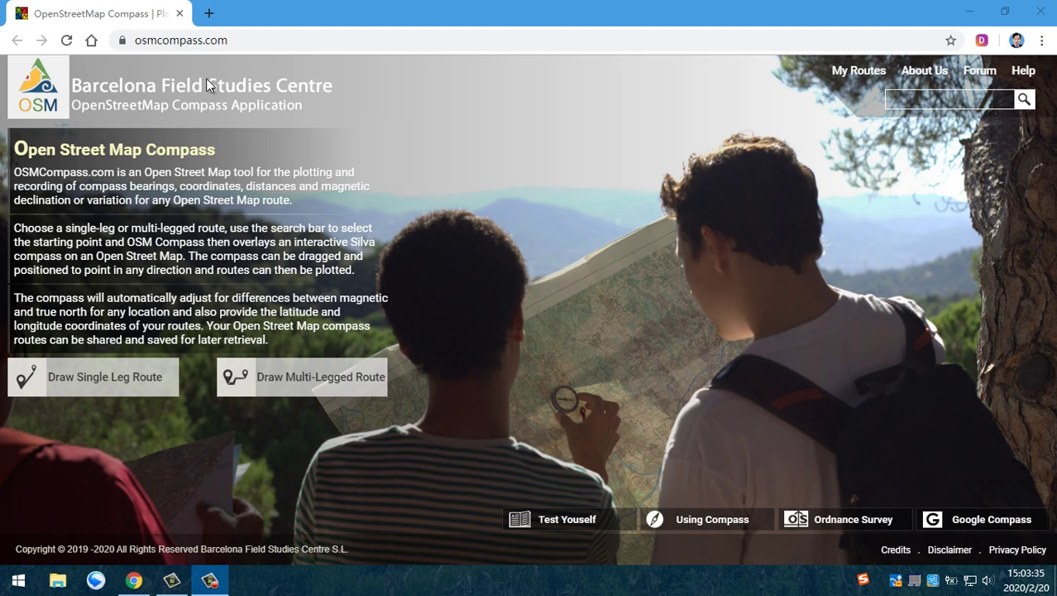
Step: Highlight part of the site's web address in the address bar, then clear the selection
left_click(235, 39)
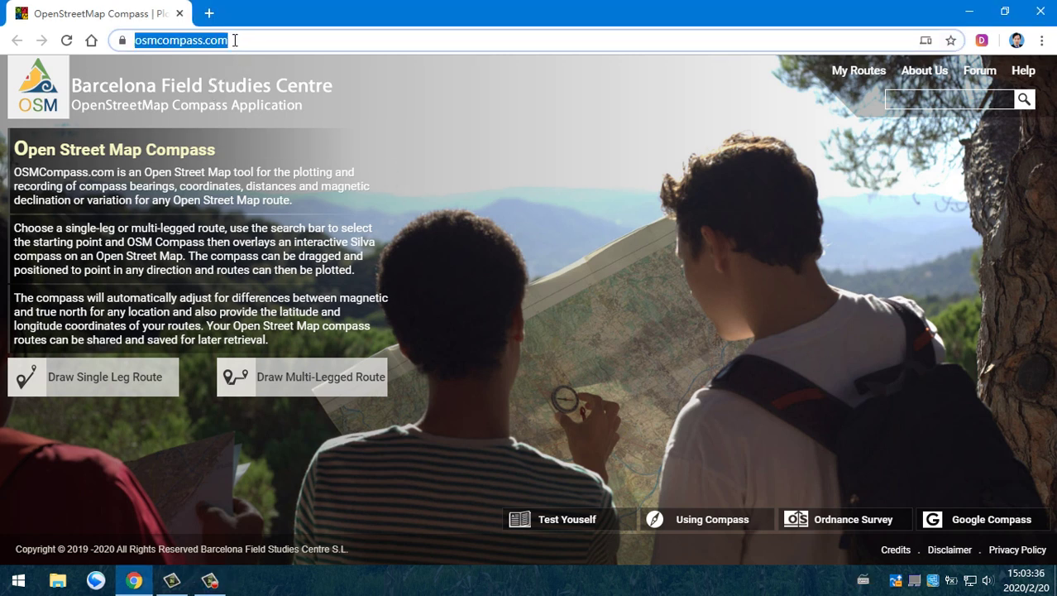
left_click(174, 41)
left_click_drag(198, 40, 235, 40)
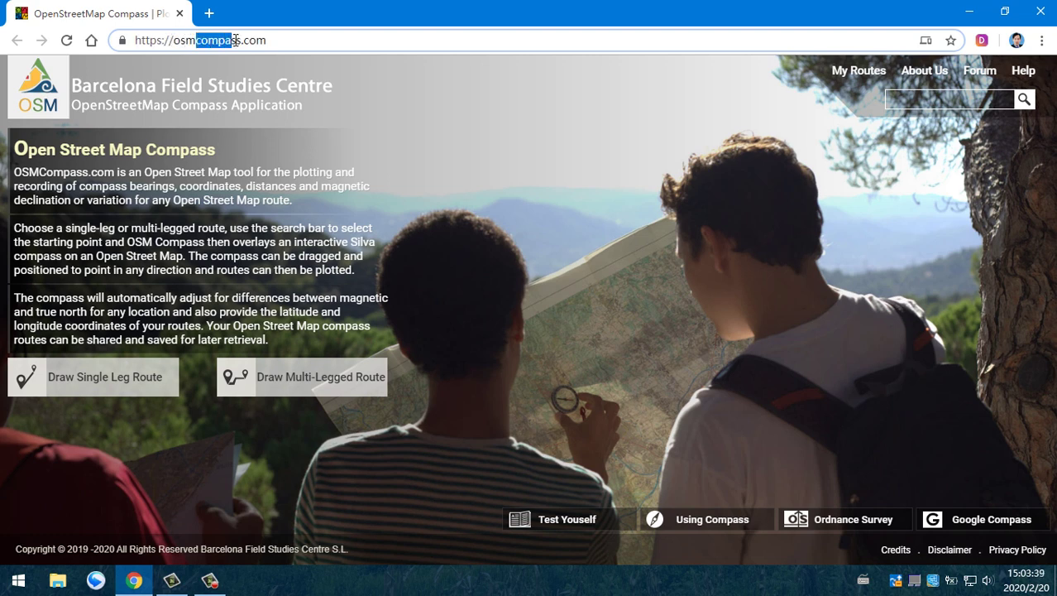
left_click(300, 40)
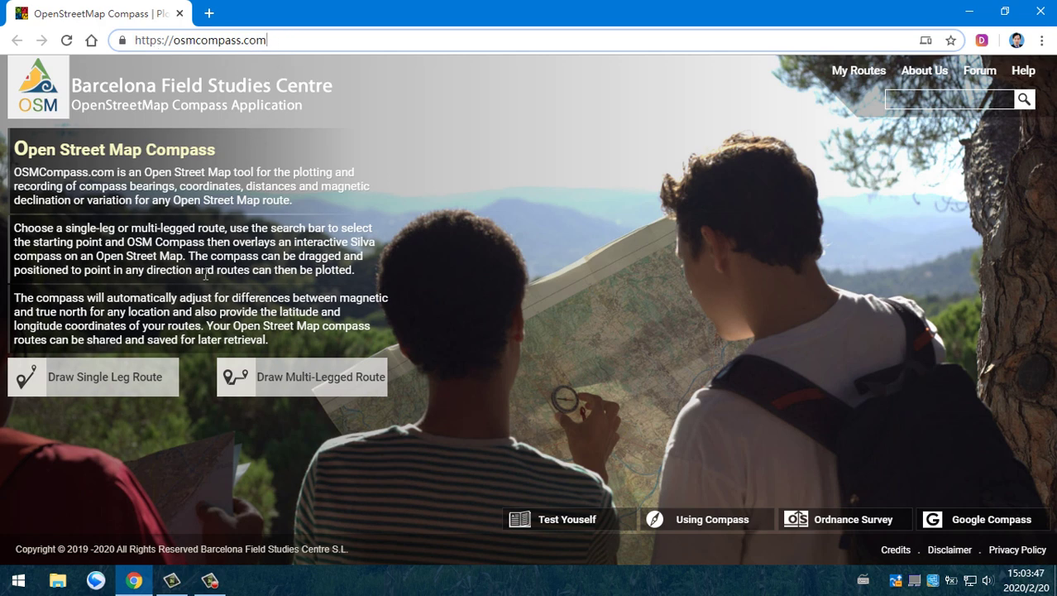
Step: Start a single-leg route and search 'new york' to jump to New York, United States of America
left_click(113, 386)
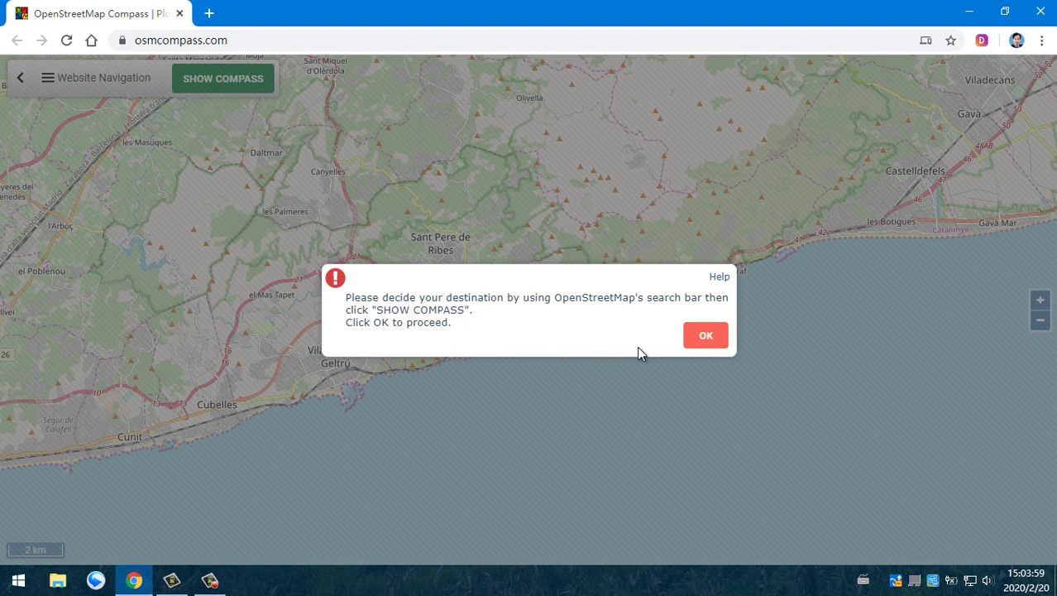
left_click(707, 337)
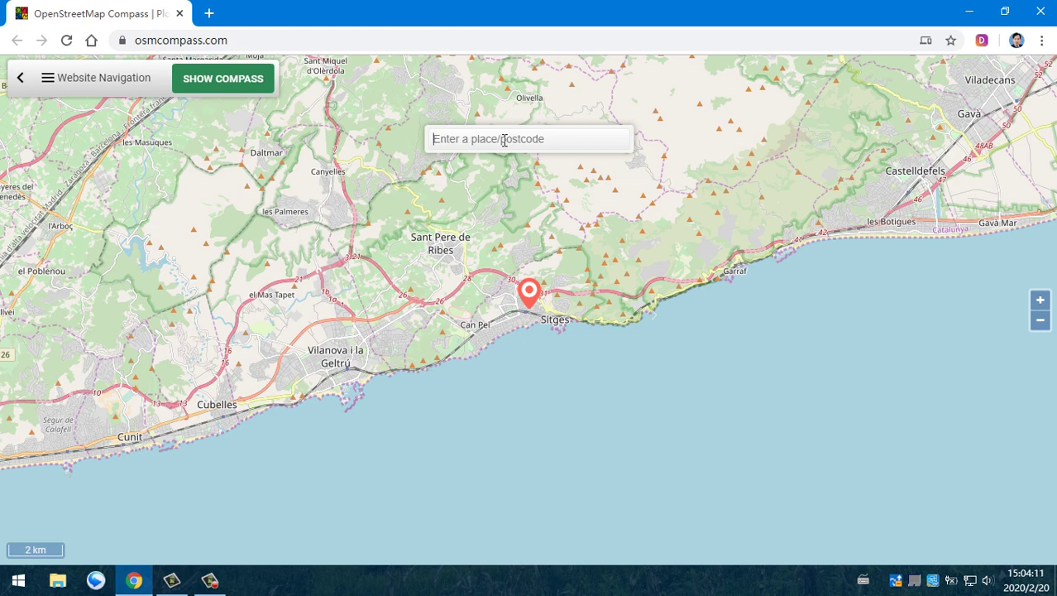
type("new york")
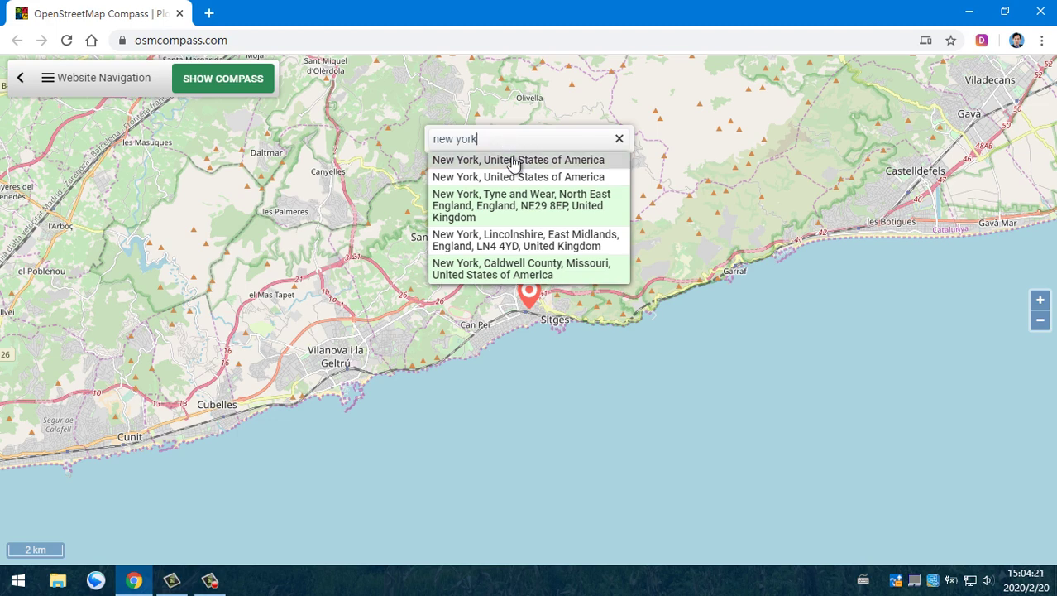
left_click(514, 160)
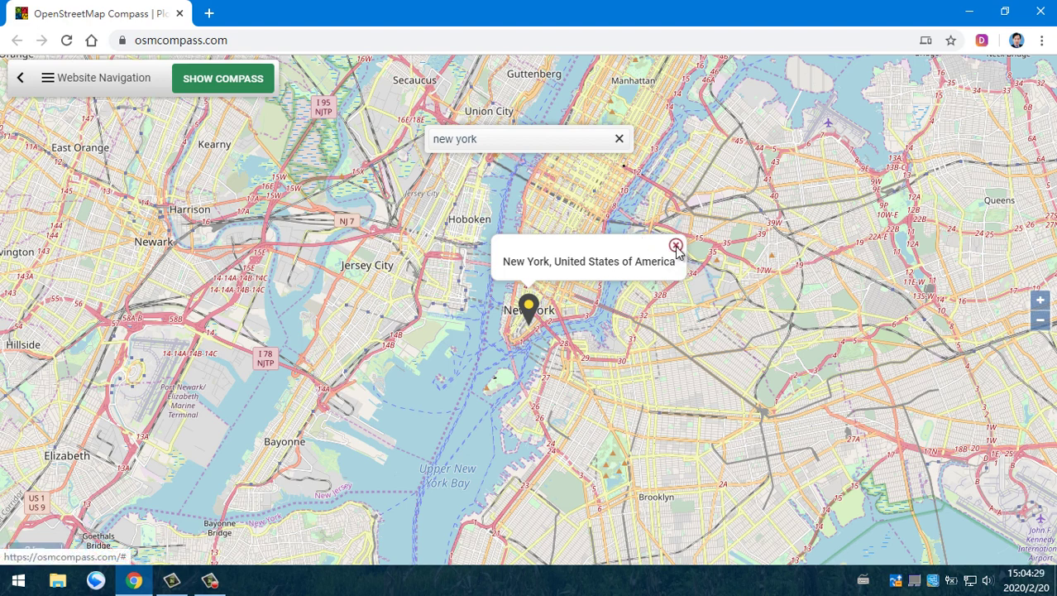
Step: Close the New York label and pan north past SoHo and Union Square to Madison Square
left_click(676, 246)
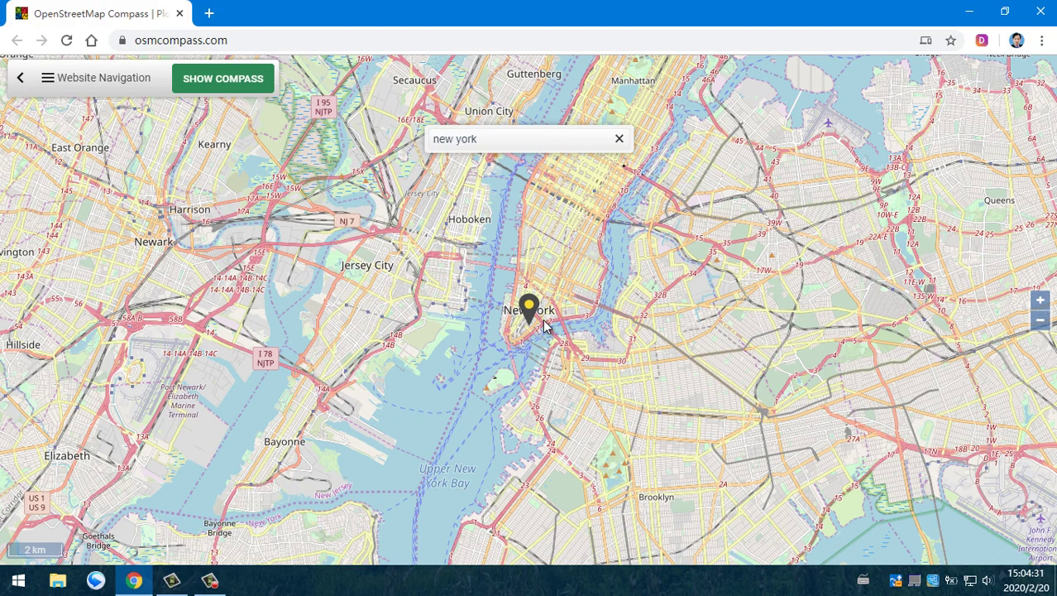
scroll(543, 324, "up", 3)
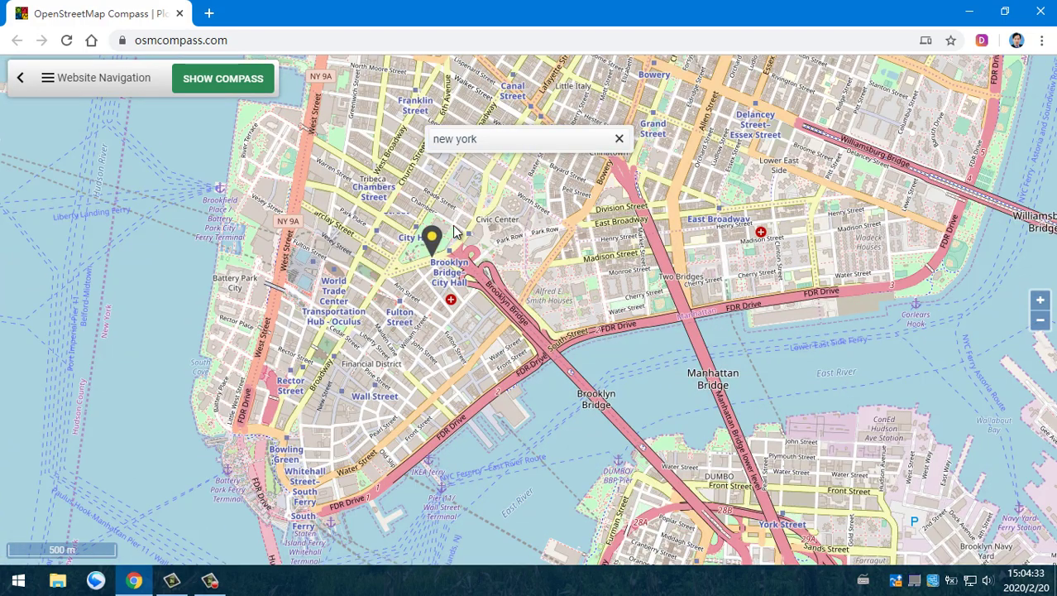
left_click_drag(453, 232, 425, 418)
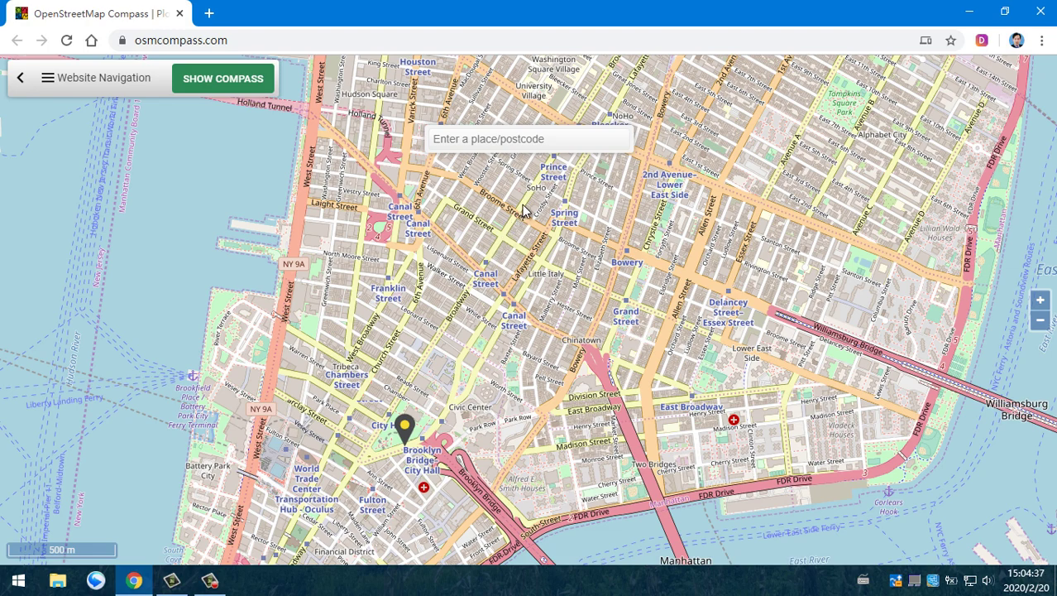
left_click_drag(522, 210, 452, 377)
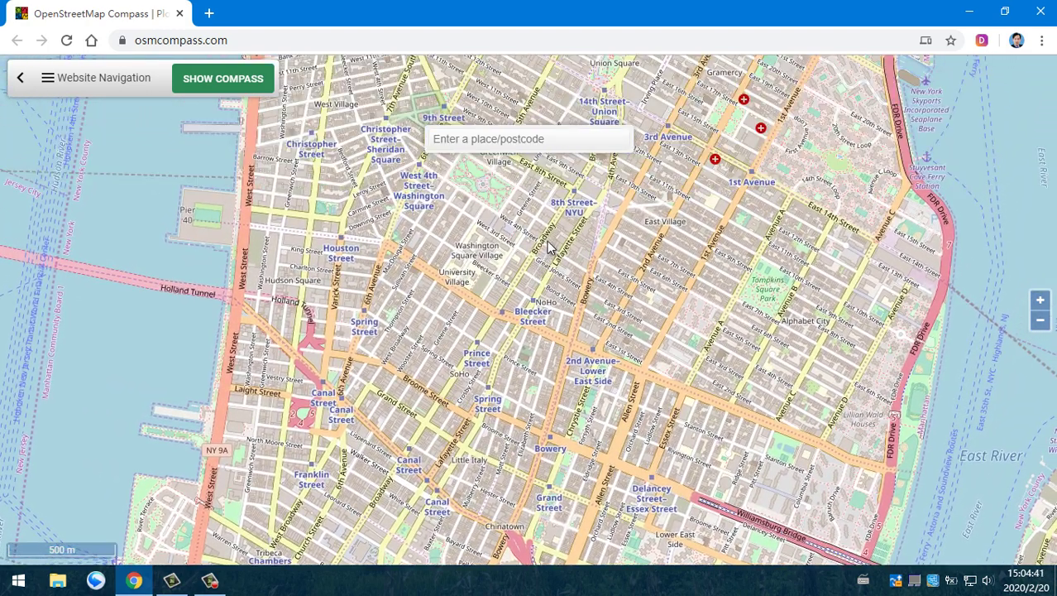
left_click_drag(556, 232, 538, 277)
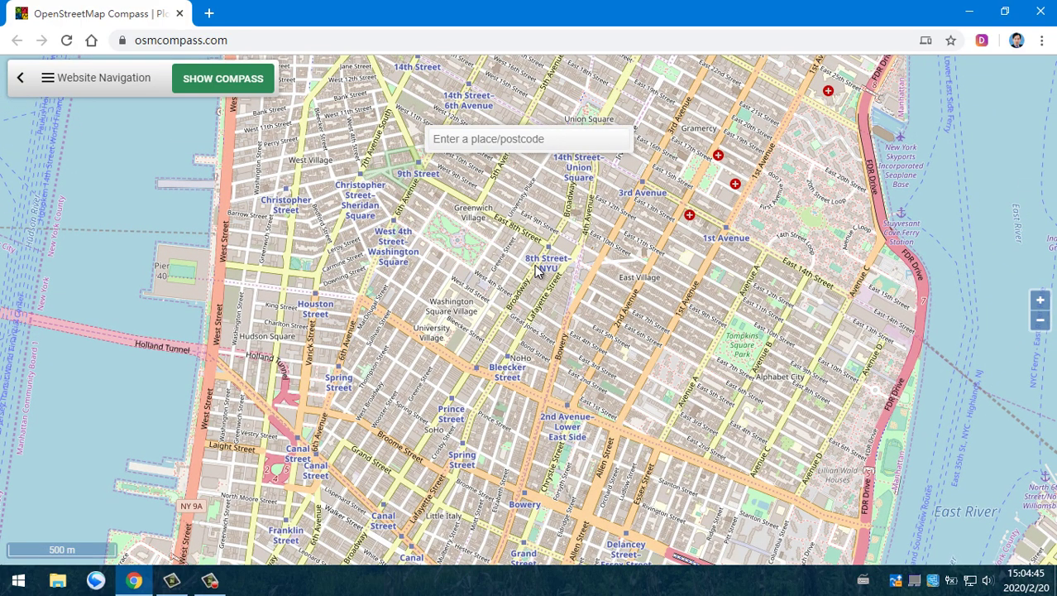
scroll(535, 265, "up", 2)
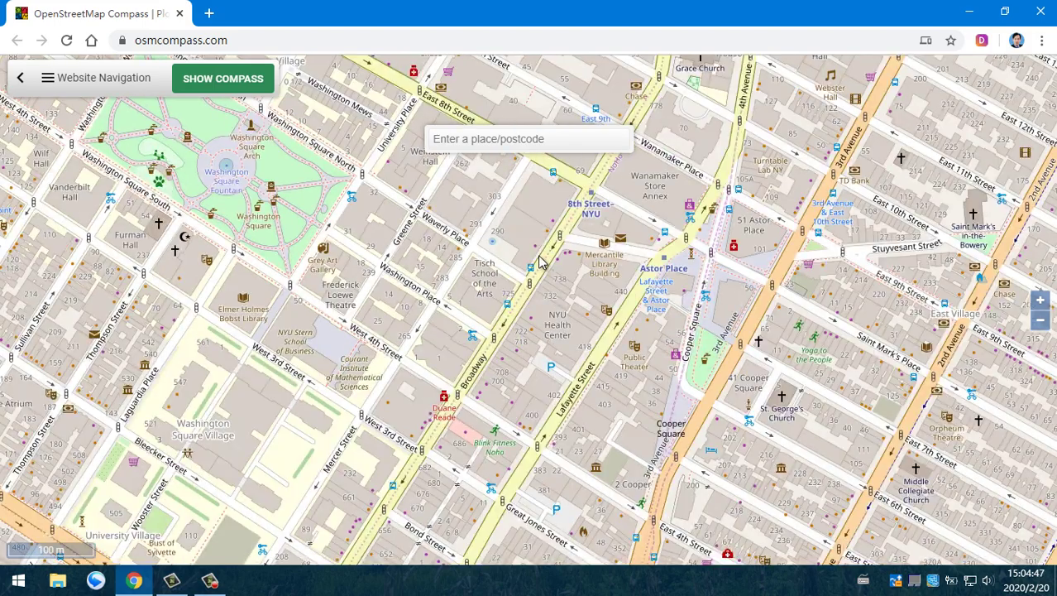
left_click_drag(650, 114, 489, 490)
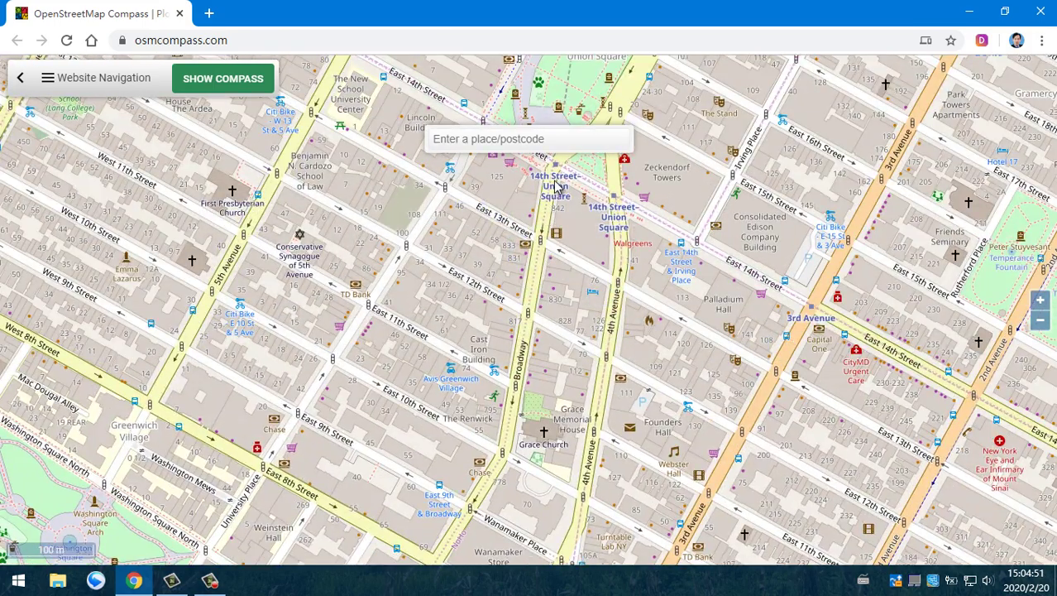
left_click_drag(556, 191, 421, 536)
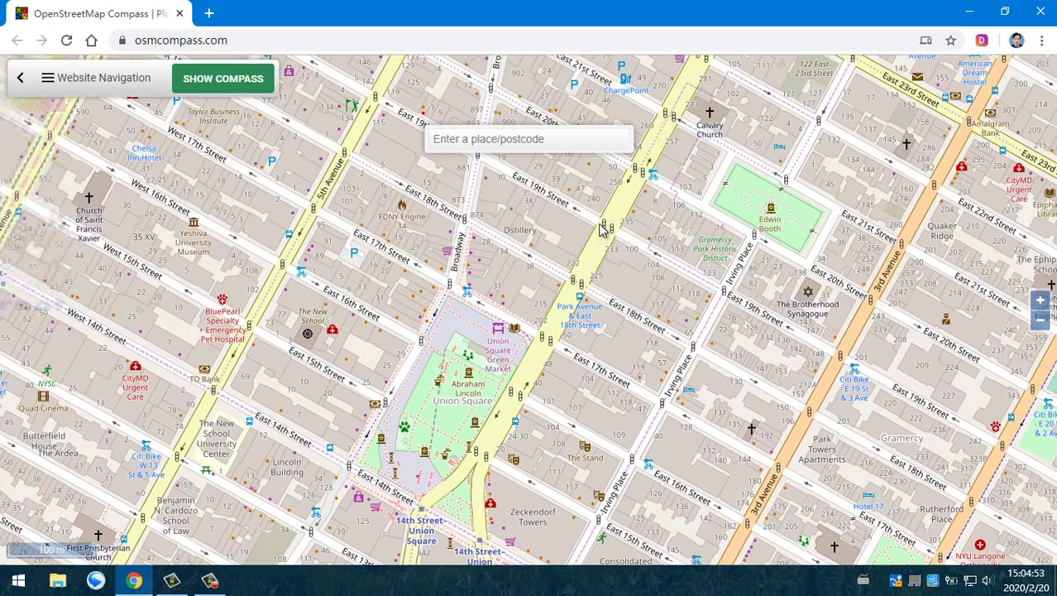
left_click_drag(614, 213, 512, 283)
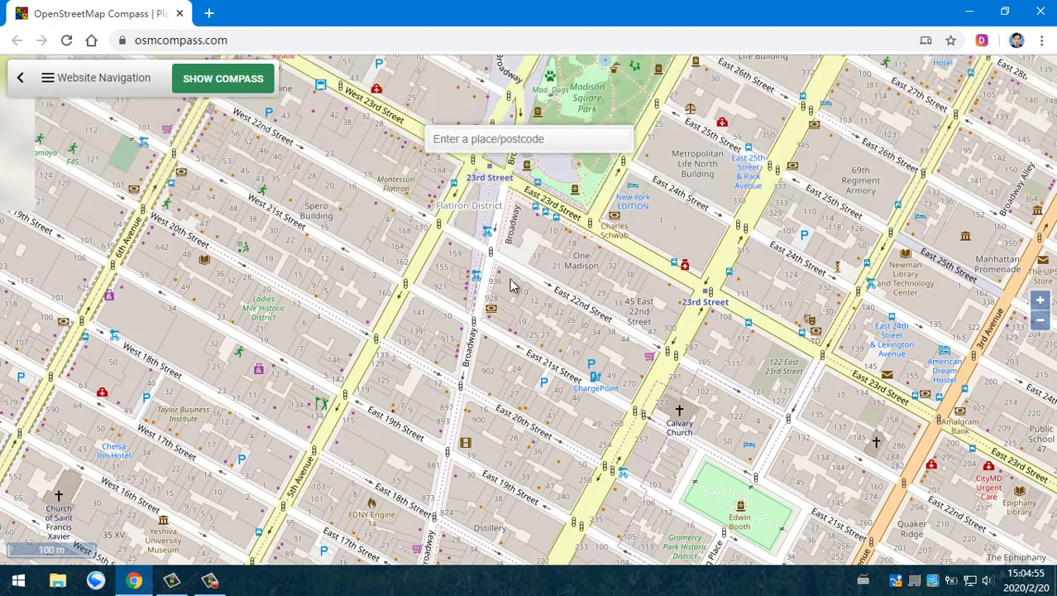
left_click_drag(499, 204, 466, 496)
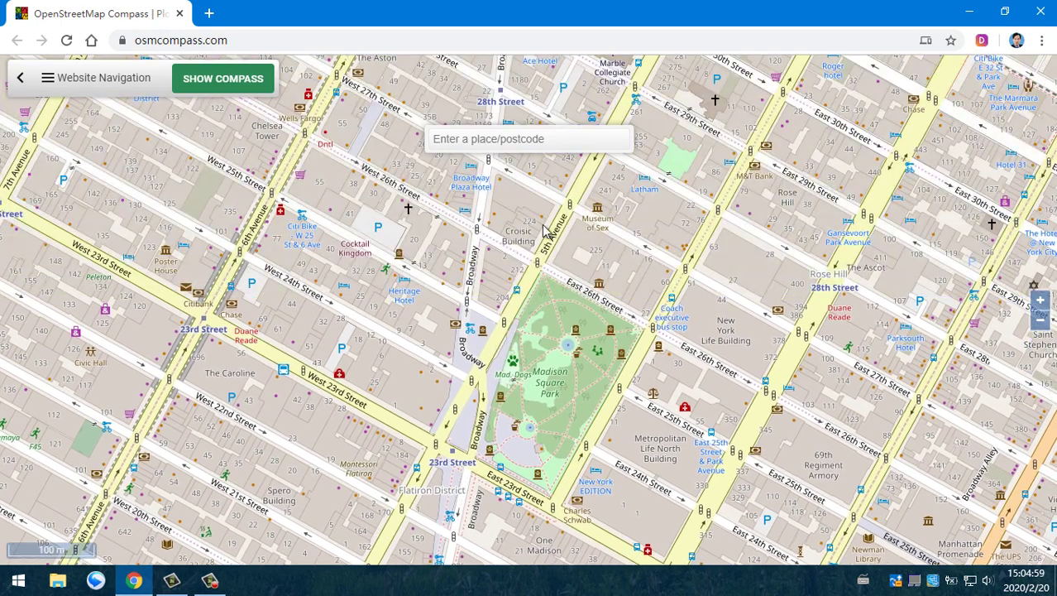
Step: Zoom in and center the map on the Broadway and West 27th Street junction
left_click_drag(511, 186, 511, 289)
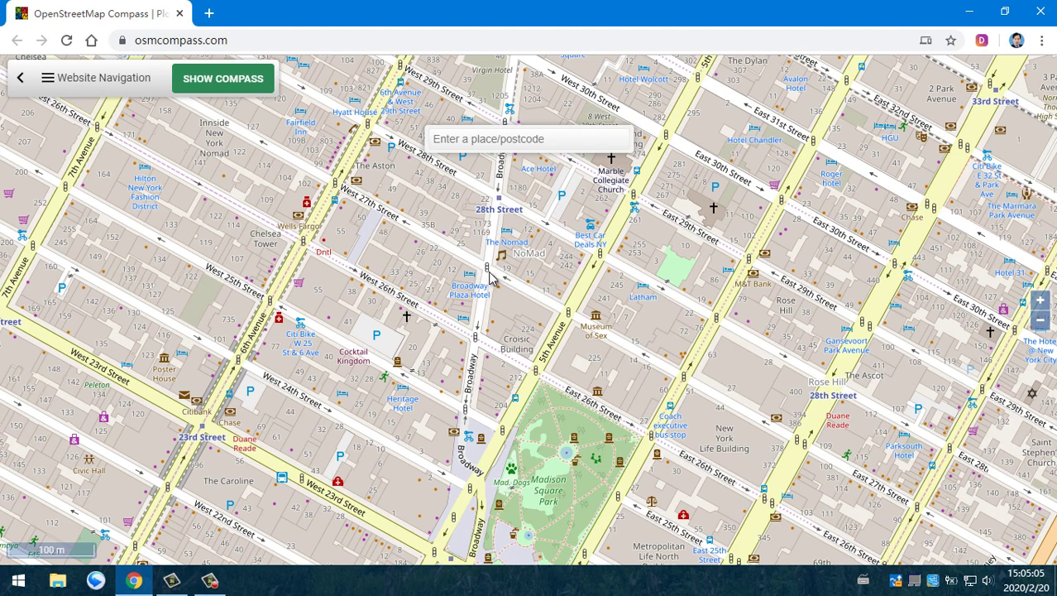
scroll(490, 276, "up", 3)
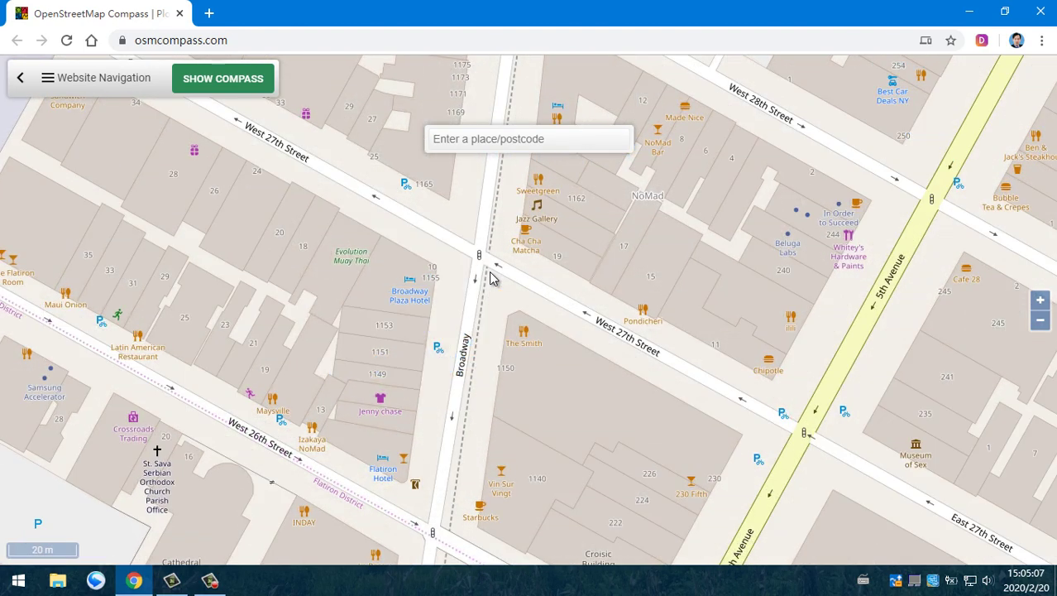
left_click_drag(498, 279, 390, 273)
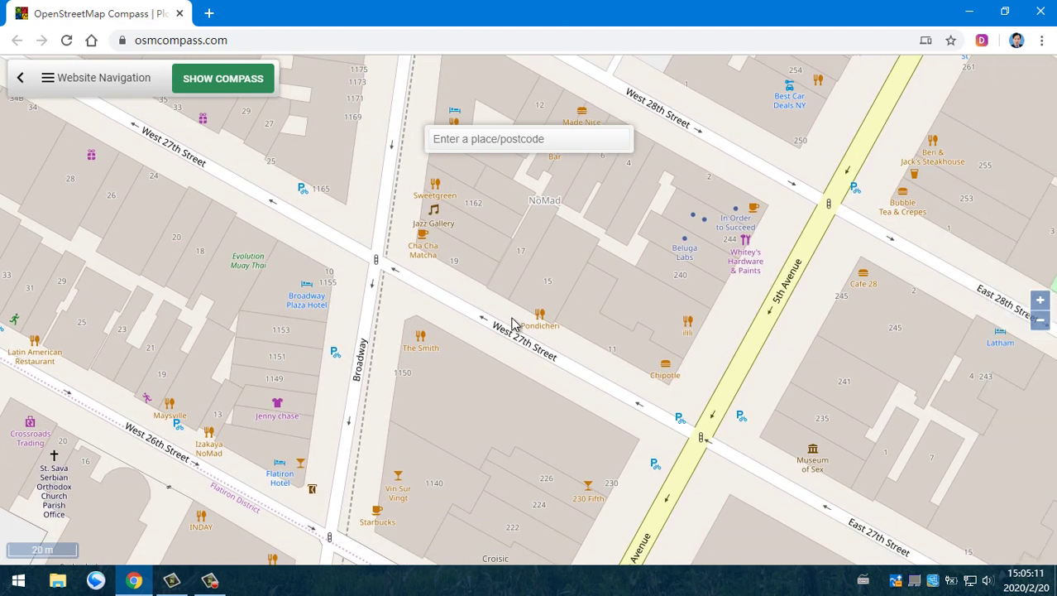
left_click_drag(514, 337, 543, 372)
left_click_drag(392, 288, 463, 347)
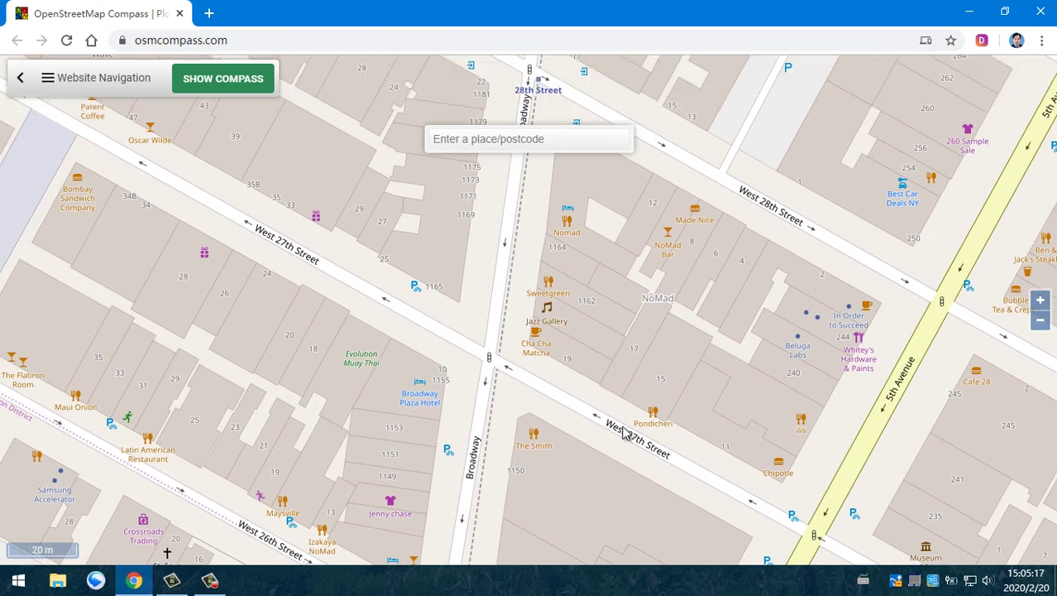
left_click_drag(470, 349, 407, 356)
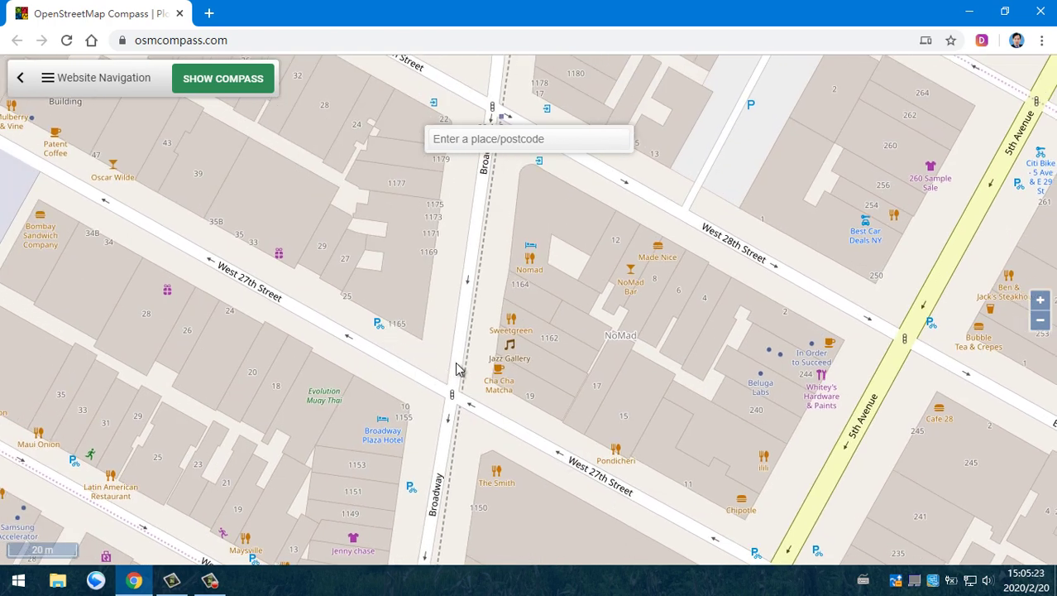
left_click_drag(455, 364, 511, 377)
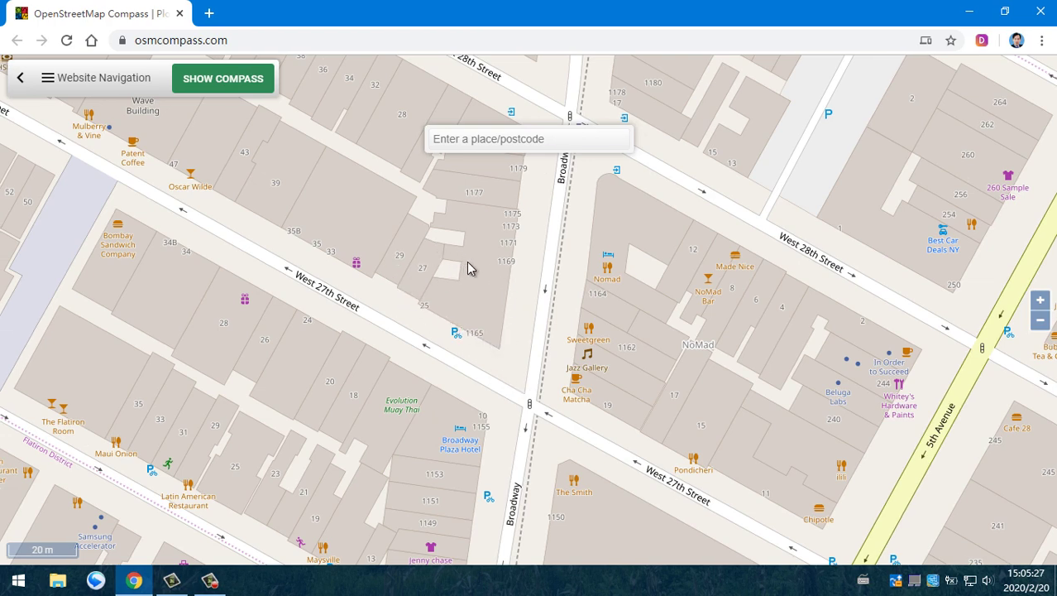
left_click_drag(762, 456, 531, 348)
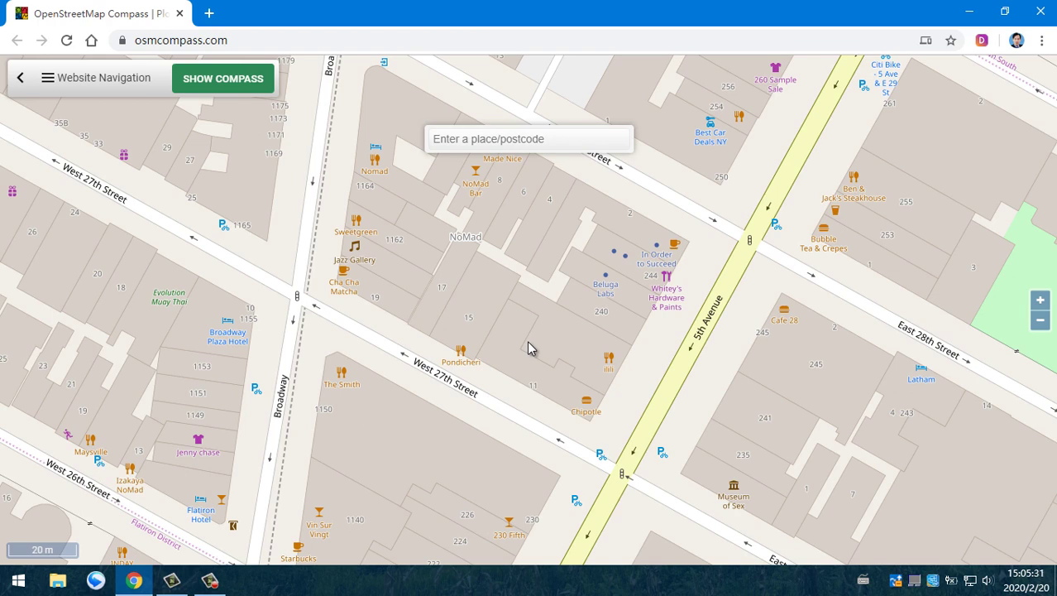
left_click_drag(533, 352, 677, 468)
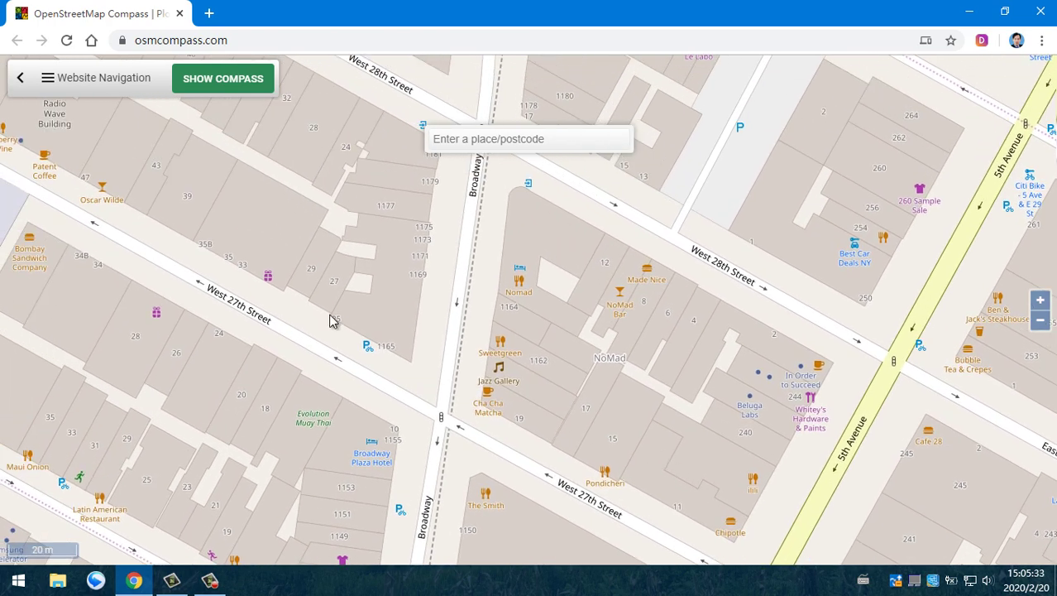
Step: Show the compass, place it over West 27th Street west of Broadway, and rotate it to 207.84°
left_click(226, 87)
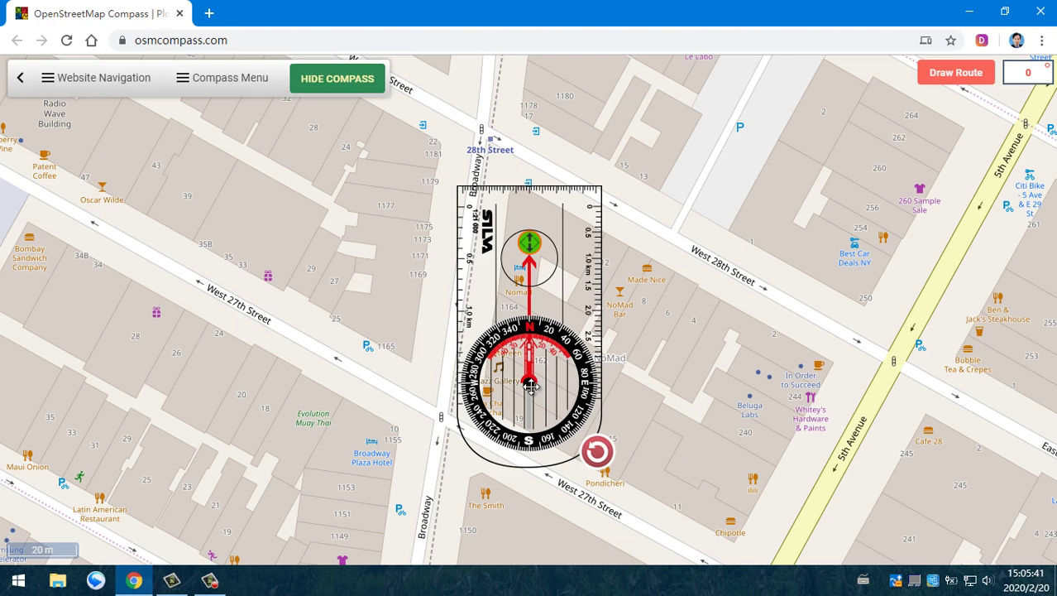
mouse_move(553, 372)
left_mouse_down()
mouse_move(517, 361)
mouse_move(567, 372)
left_mouse_up()
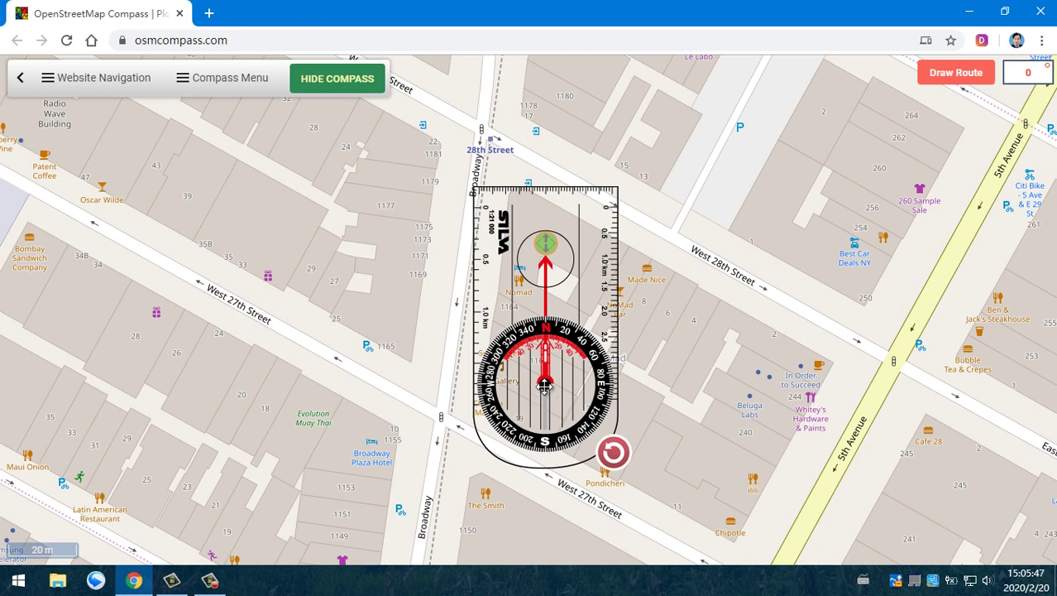
left_click_drag(544, 383, 318, 306)
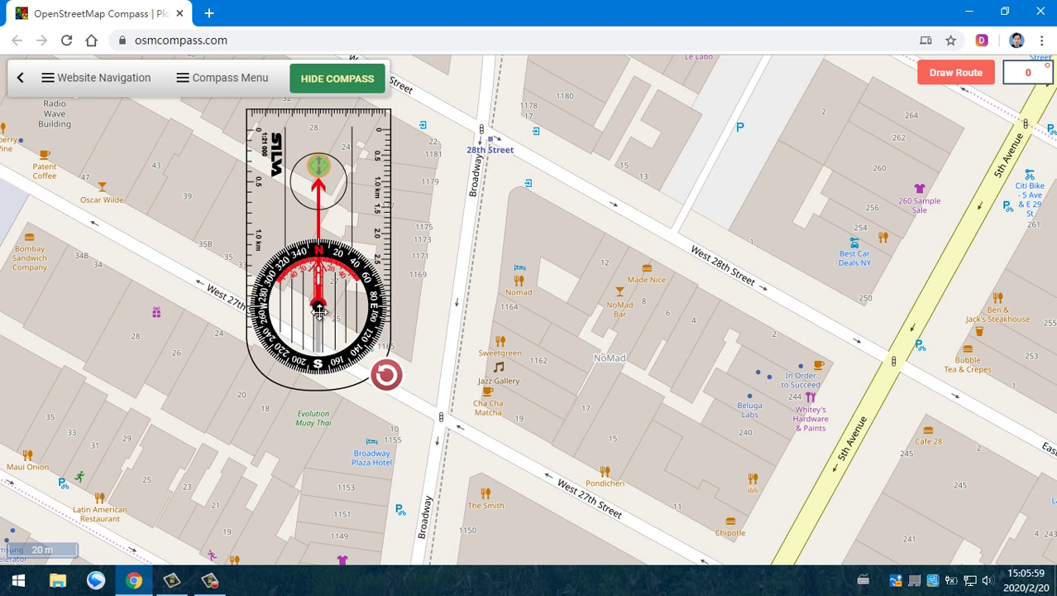
left_click_drag(386, 378, 278, 174)
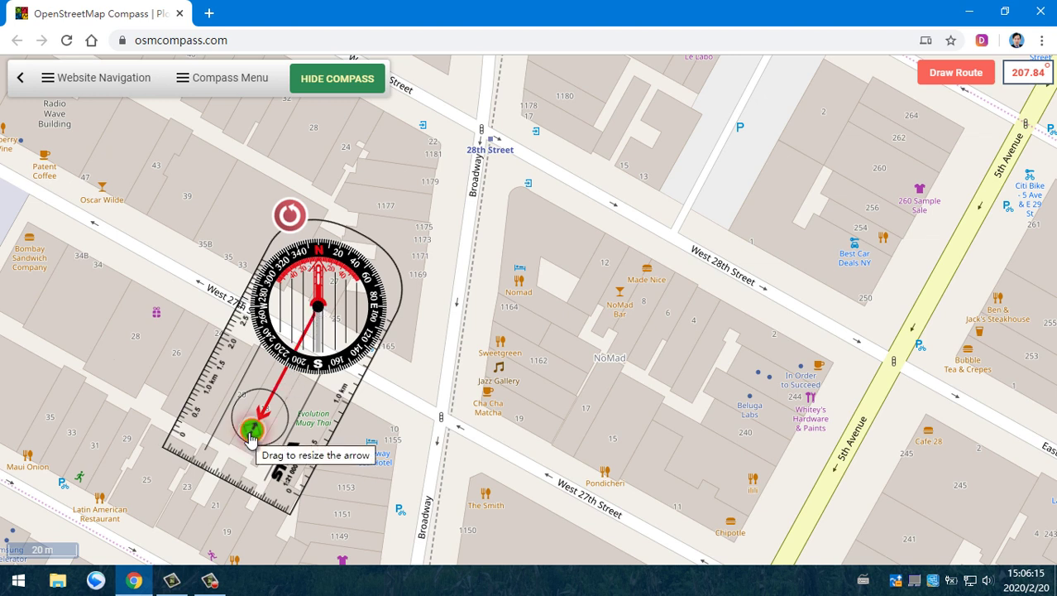
Step: Lengthen the arrow southwest across the block and fine-tune its bearing to 209.04°
left_click_drag(250, 431, 191, 544)
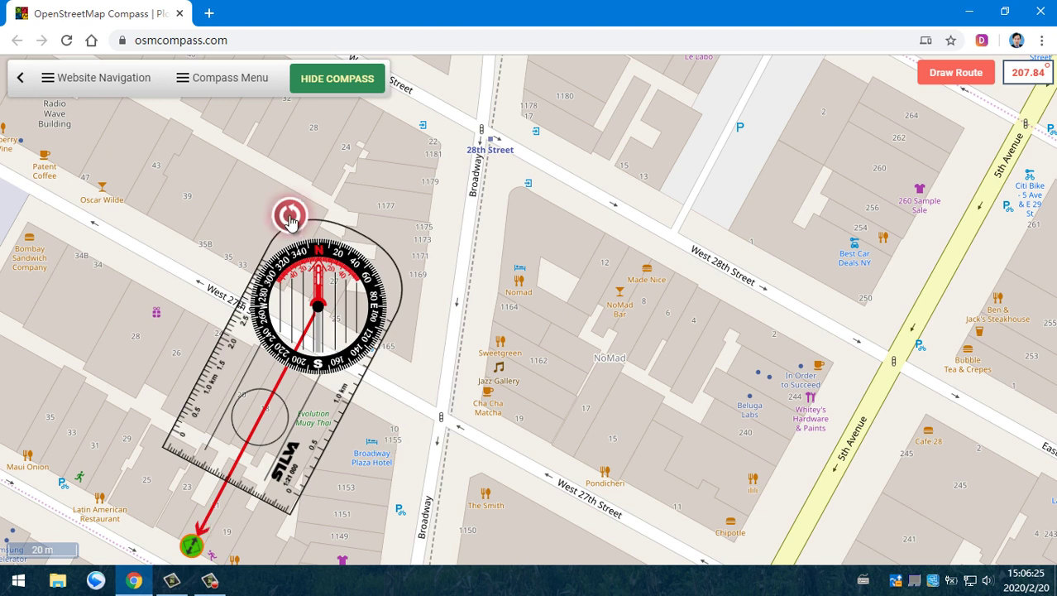
mouse_move(289, 215)
left_mouse_down()
mouse_move(305, 214)
mouse_move(286, 210)
left_mouse_up()
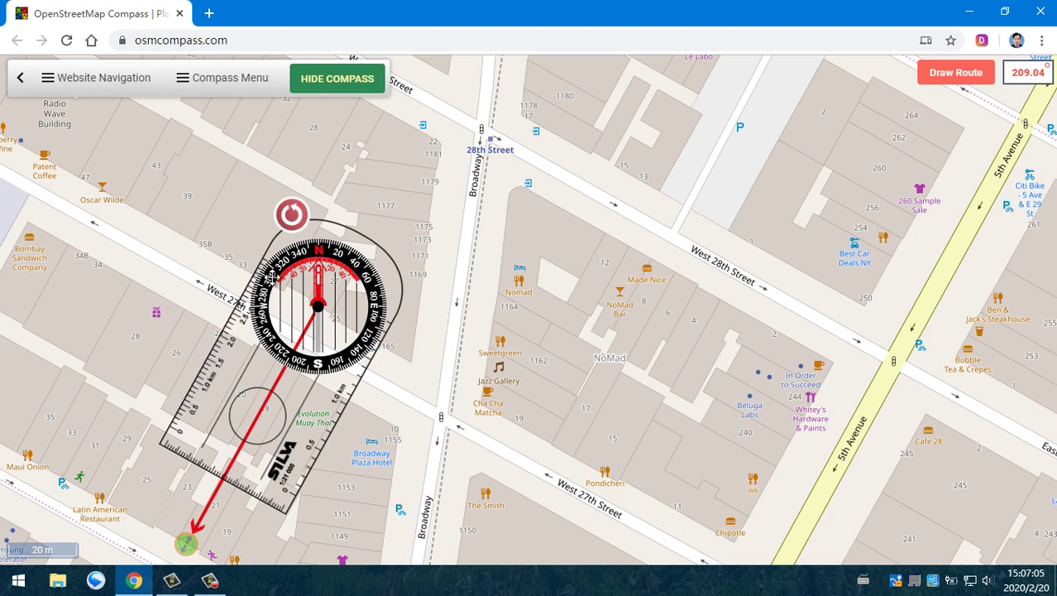
left_click_drag(286, 229, 289, 221)
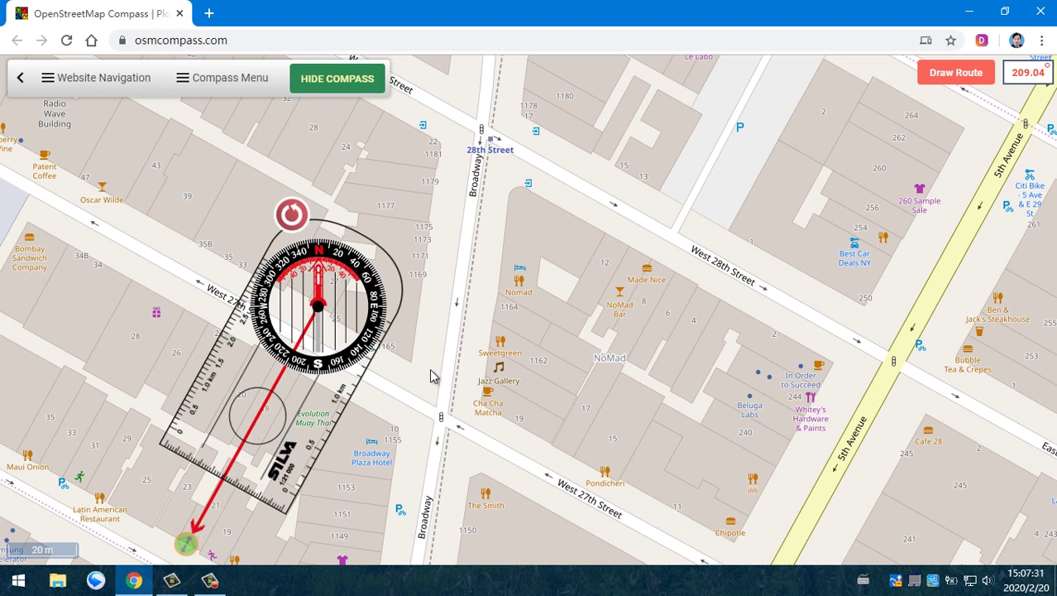
Step: Draw the route and review its summary: 0.08 km, bearing 209.04°, adjusted bearing 221.76°
left_click(958, 77)
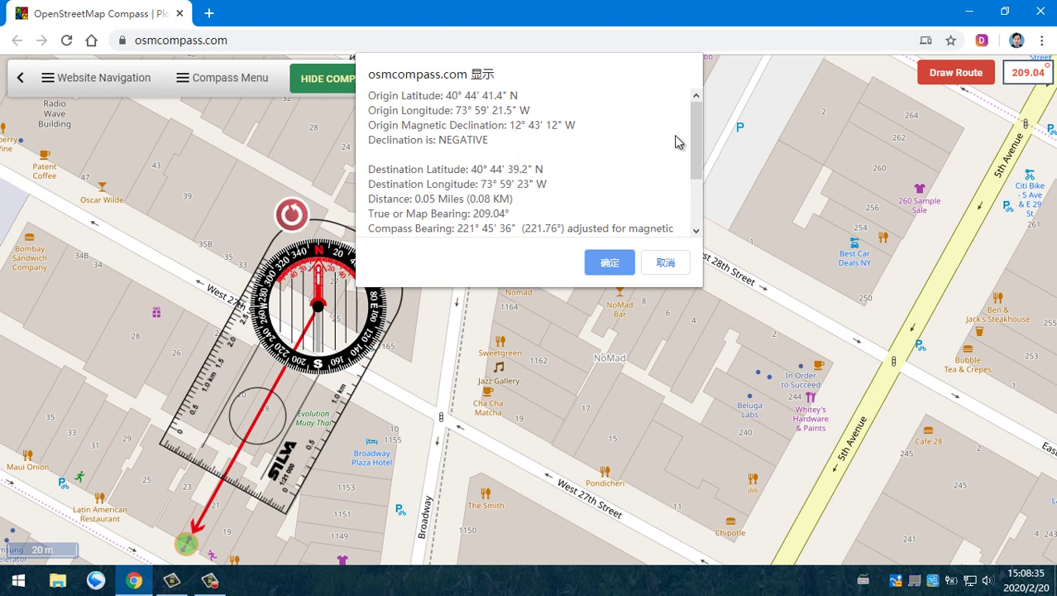
scroll(695, 141, "down", 2)
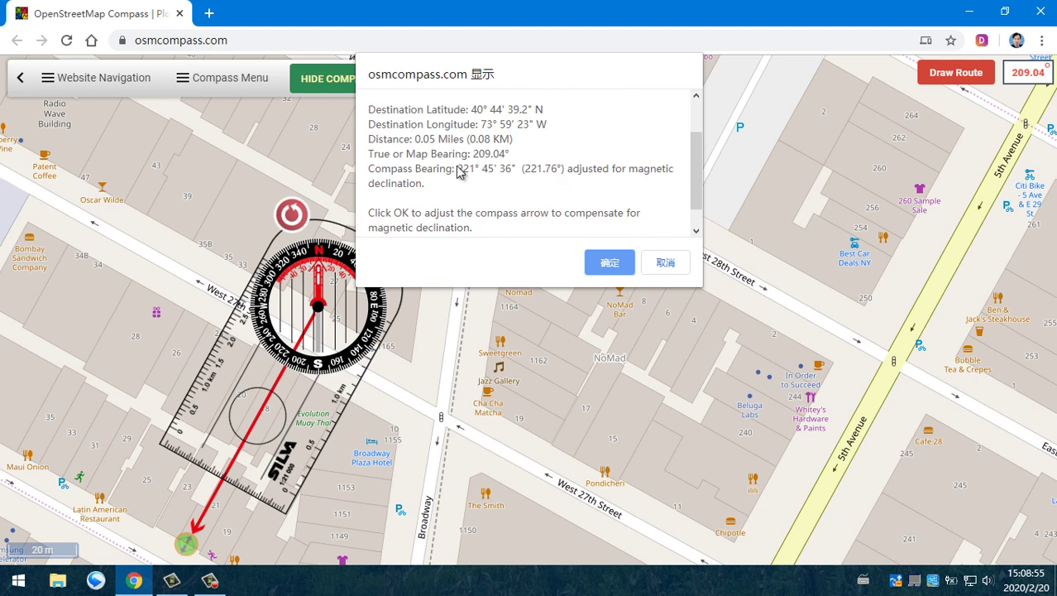
scroll(506, 169, "up", 2)
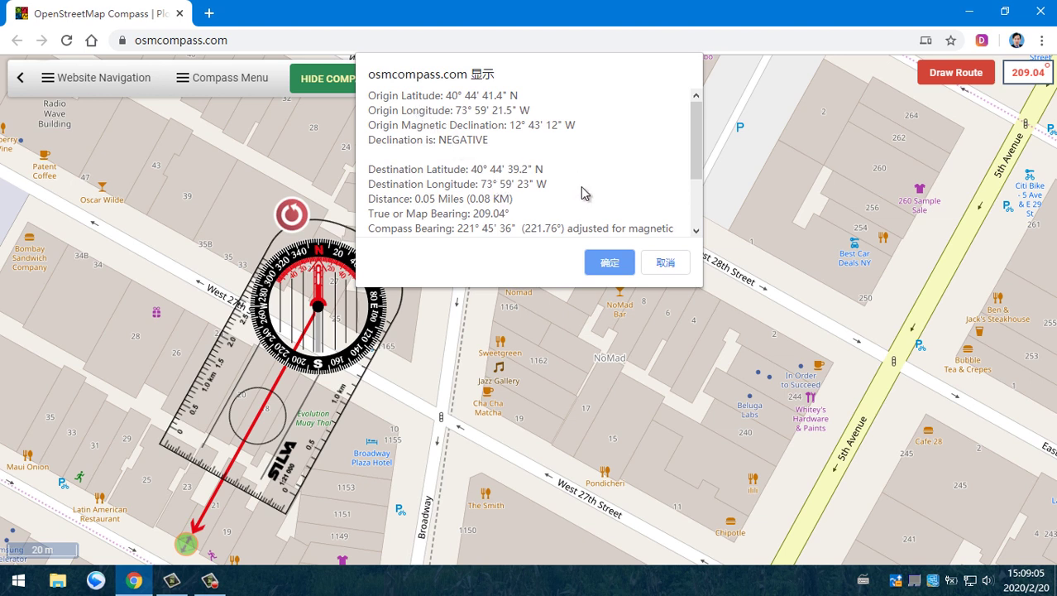
scroll(585, 179, "down", 2)
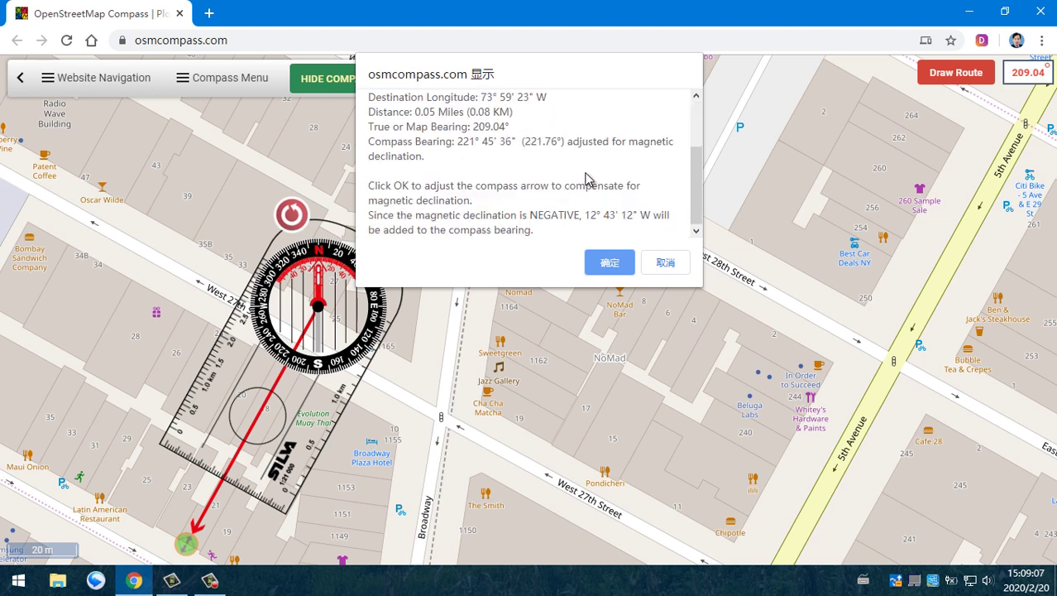
scroll(585, 179, "up", 2)
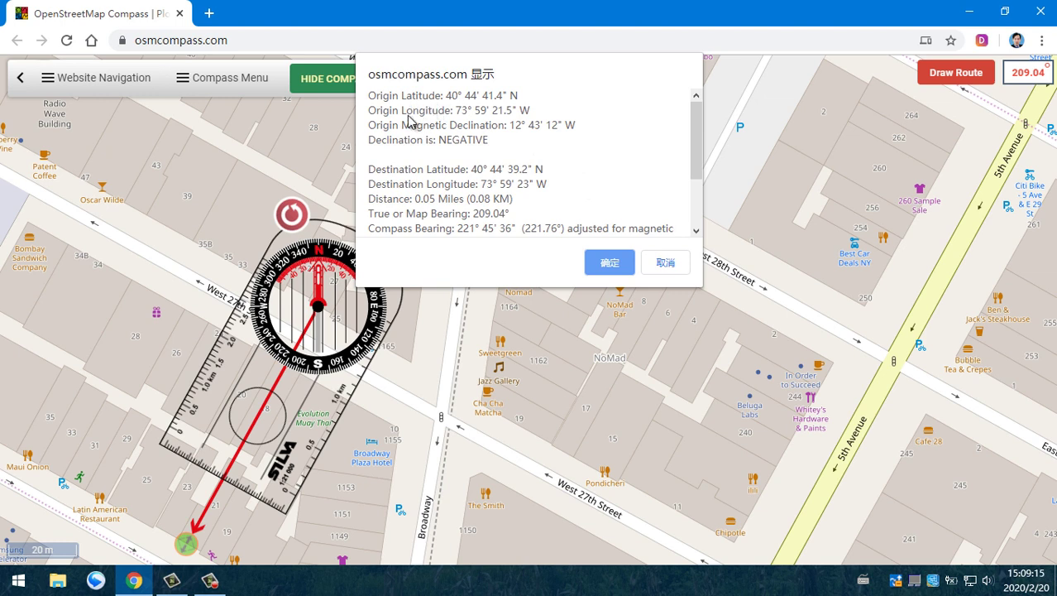
scroll(526, 170, "down", 2)
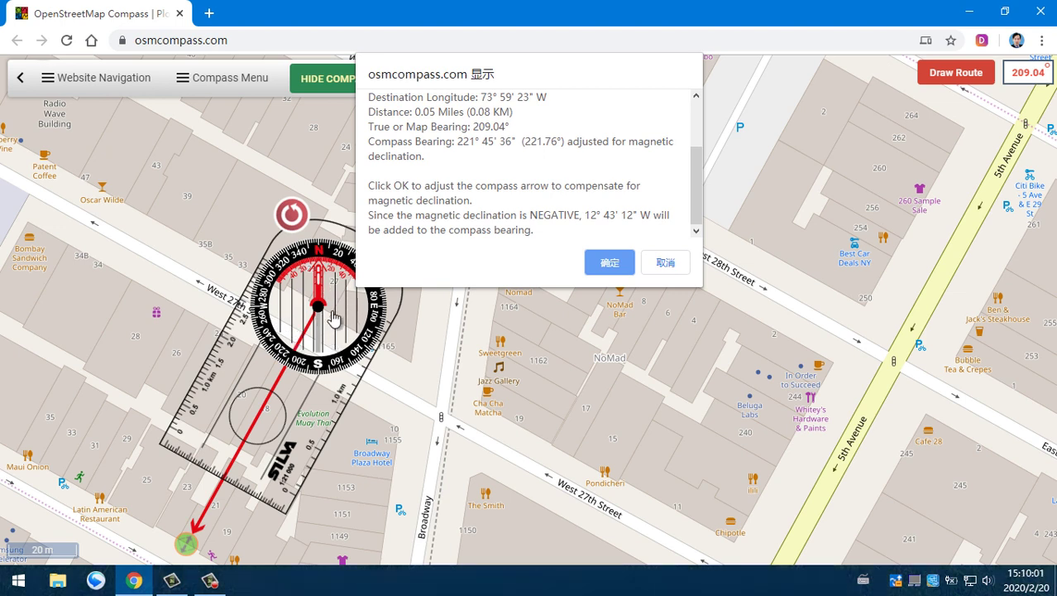
Step: Accept the declination adjustment to 221.76° and select the arrow-tip marker for editing
left_click(610, 264)
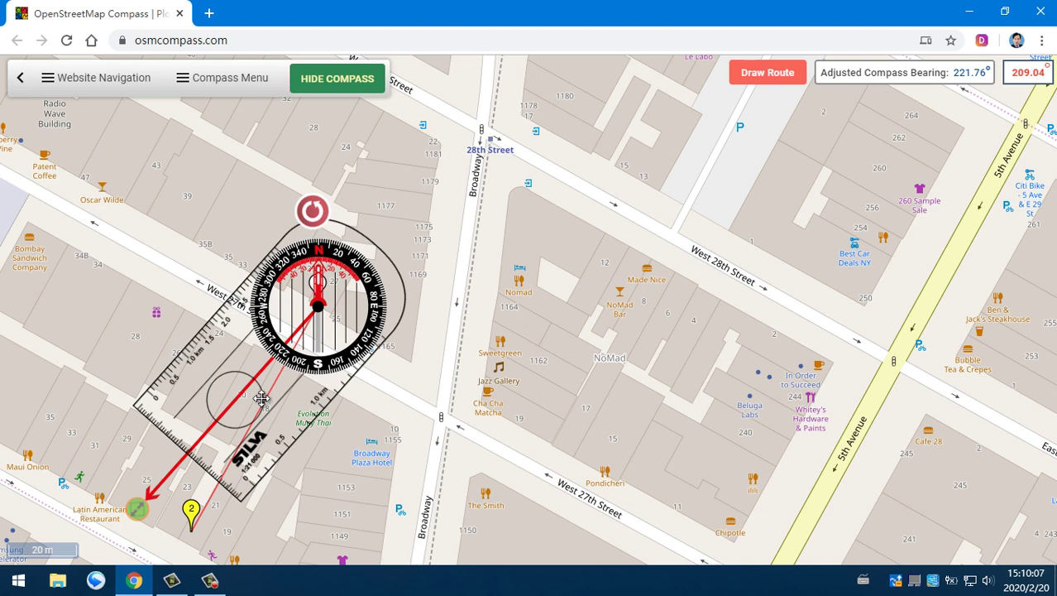
left_click(137, 502)
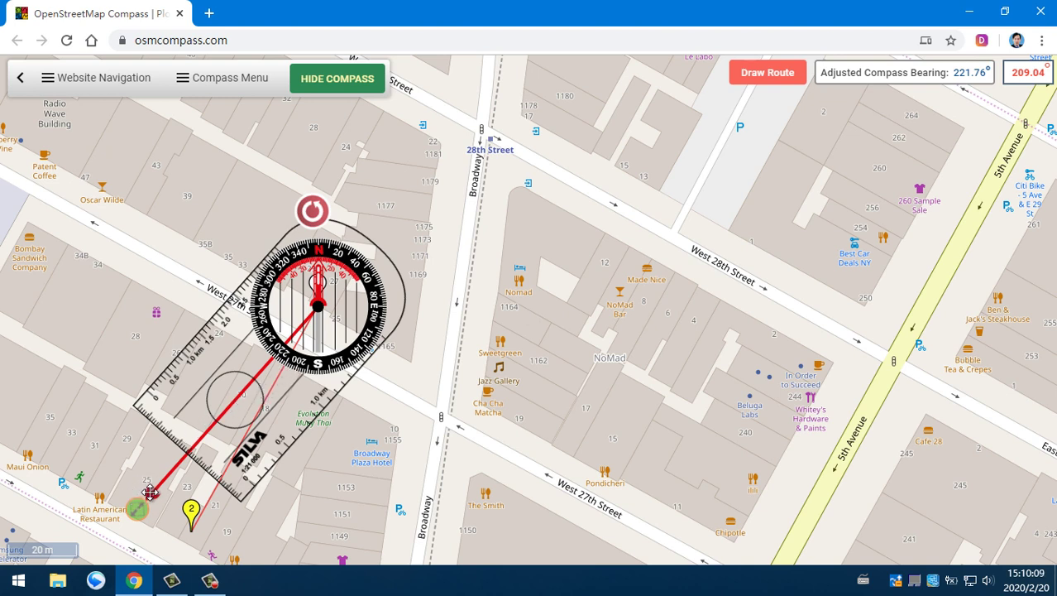